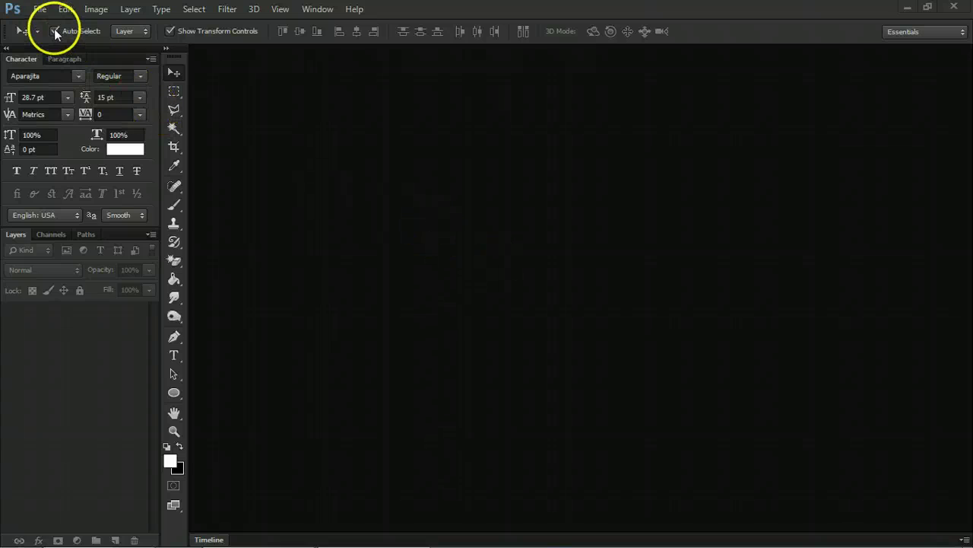
Open the greenhouse worker photo from the bottom of the istock folder.
click(40, 9)
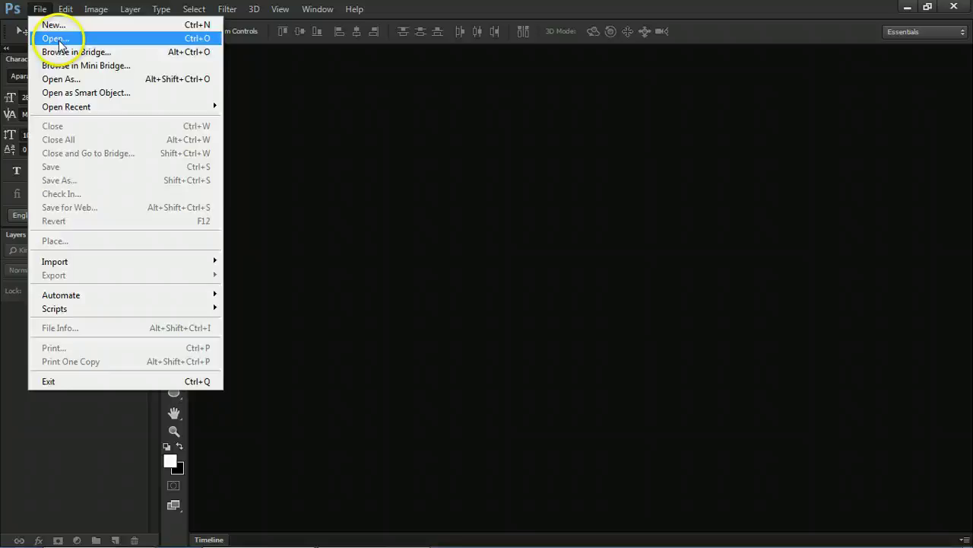
click(56, 39)
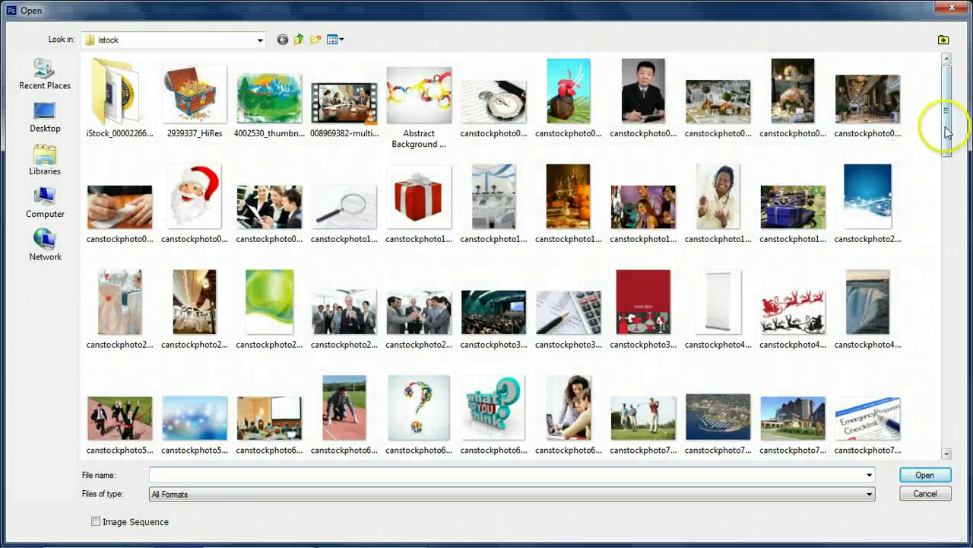
drag(947, 133, 938, 423)
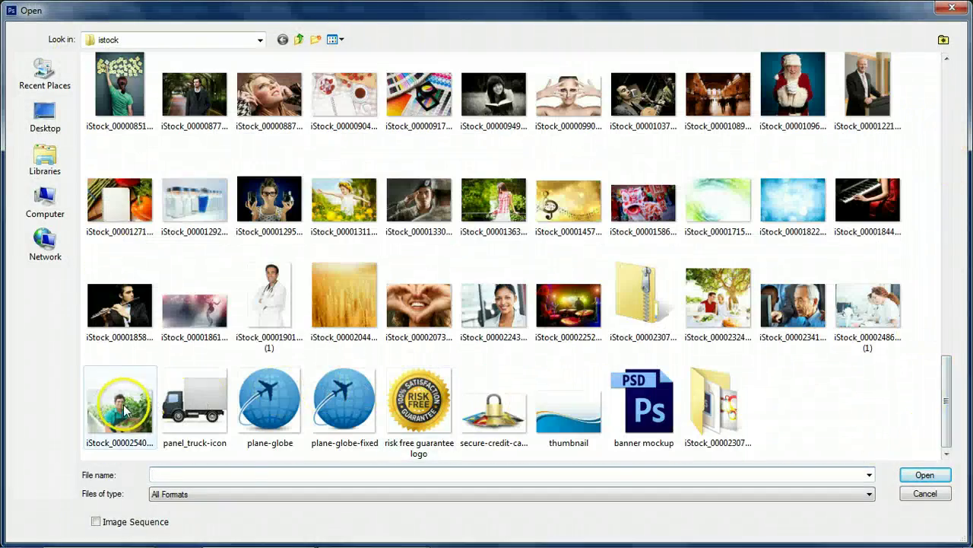
double_click(121, 407)
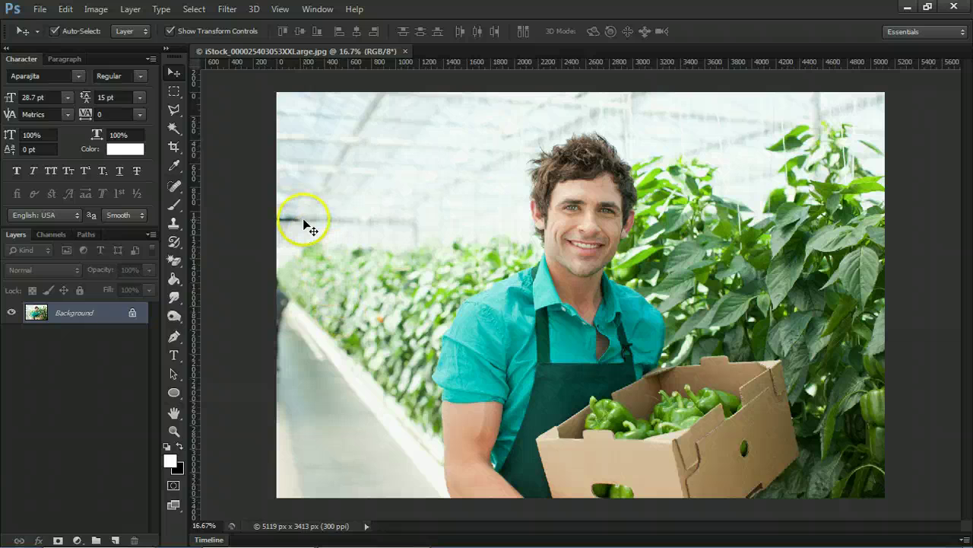
Show the History panel with its Open state and nudge it slightly right.
click(314, 11)
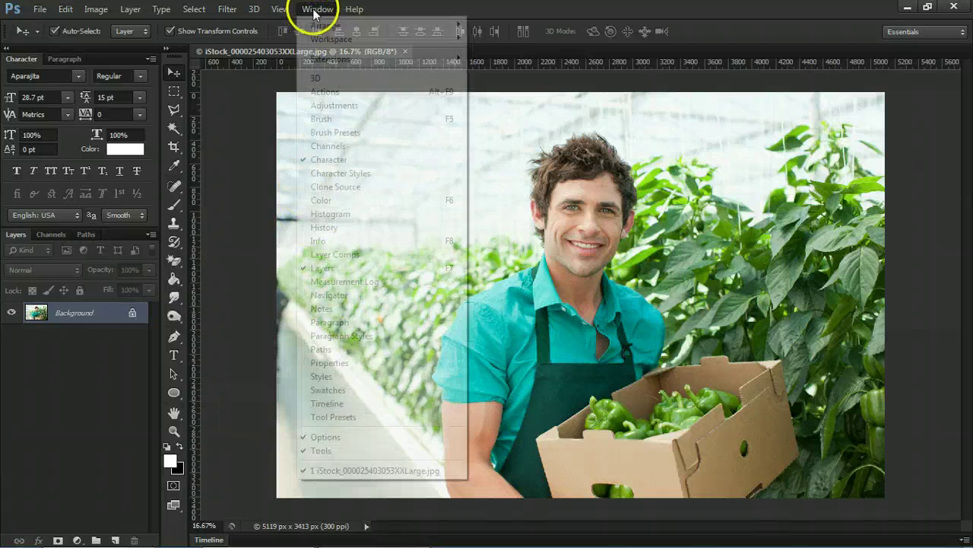
click(386, 227)
drag(281, 219, 309, 218)
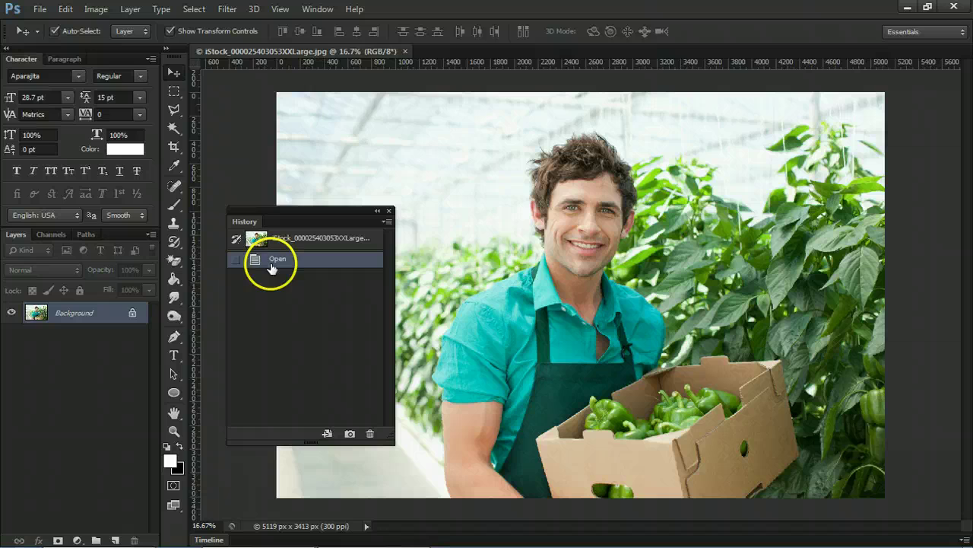
Add a white Solid Color fill layer (Color Fill 1) and rasterize it.
click(77, 540)
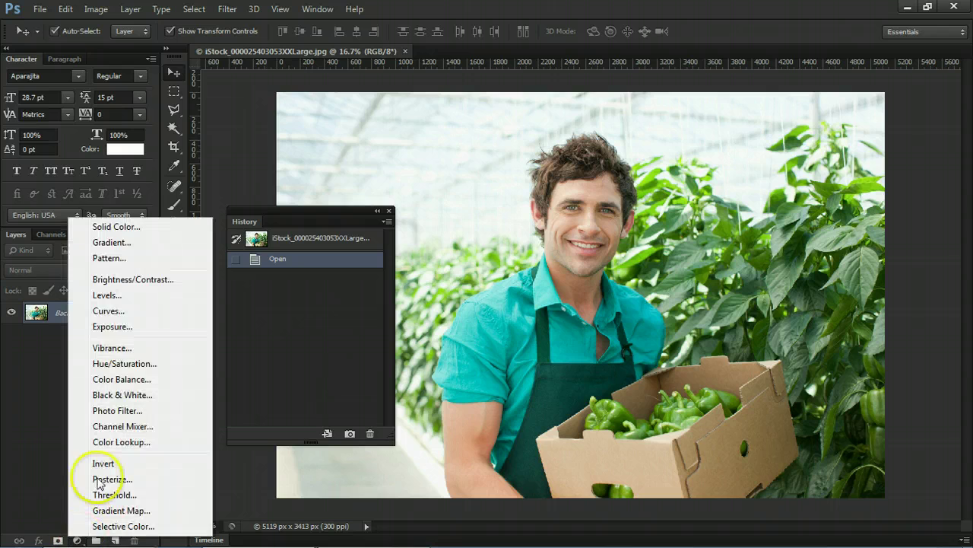
click(131, 227)
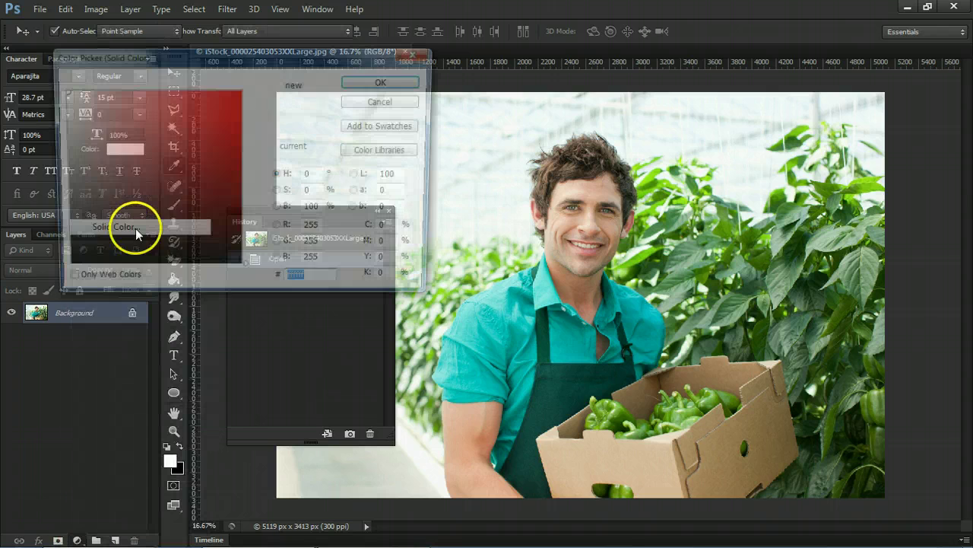
click(387, 81)
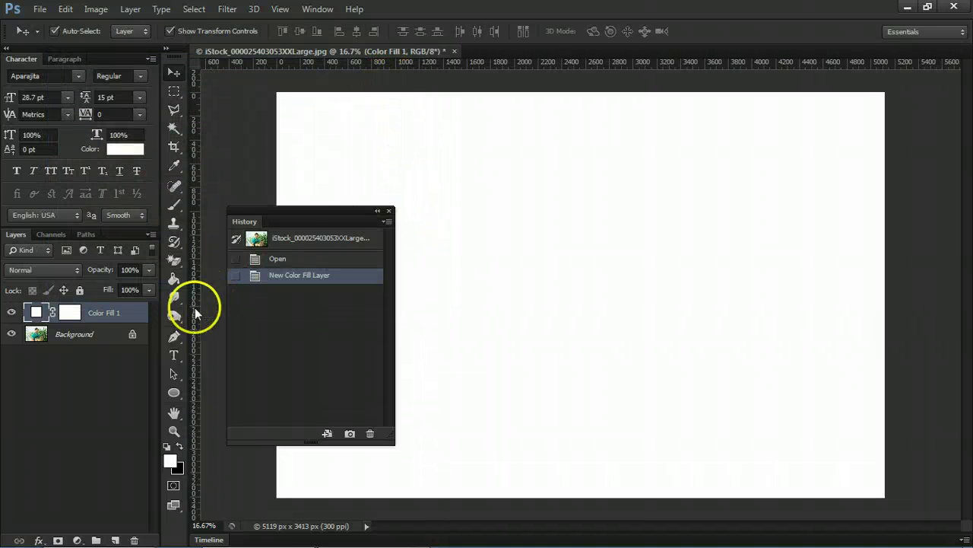
right_click(144, 313)
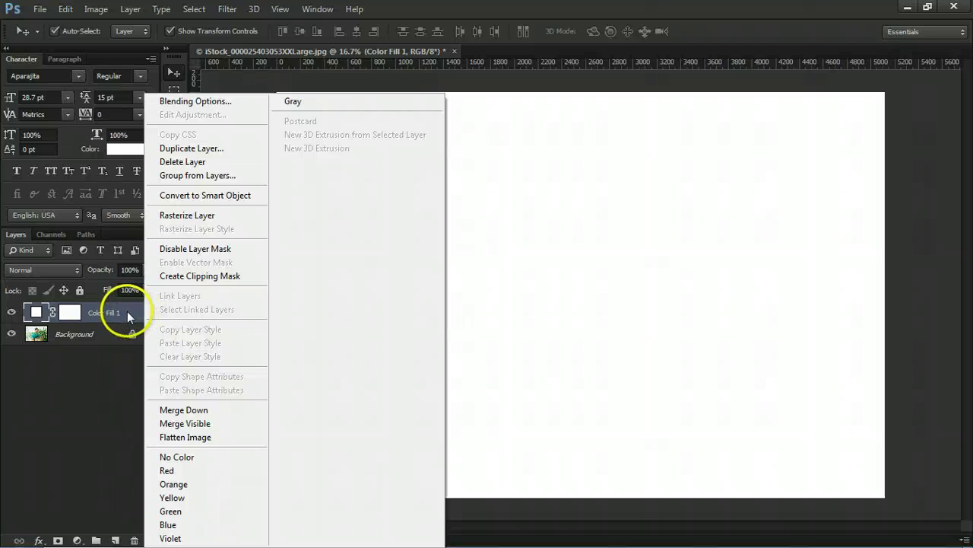
click(199, 221)
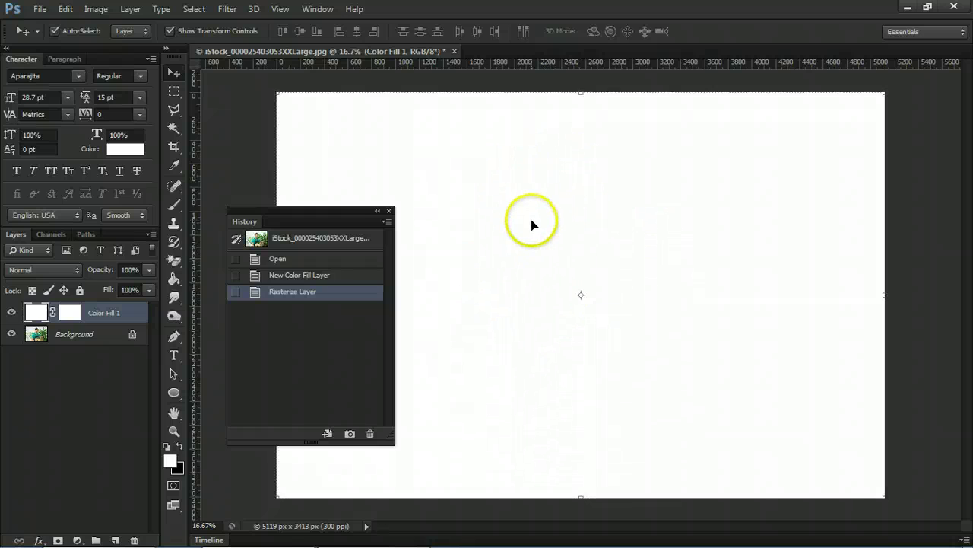
Switch to the Art History Brush and set its size to 504 px.
click(180, 241)
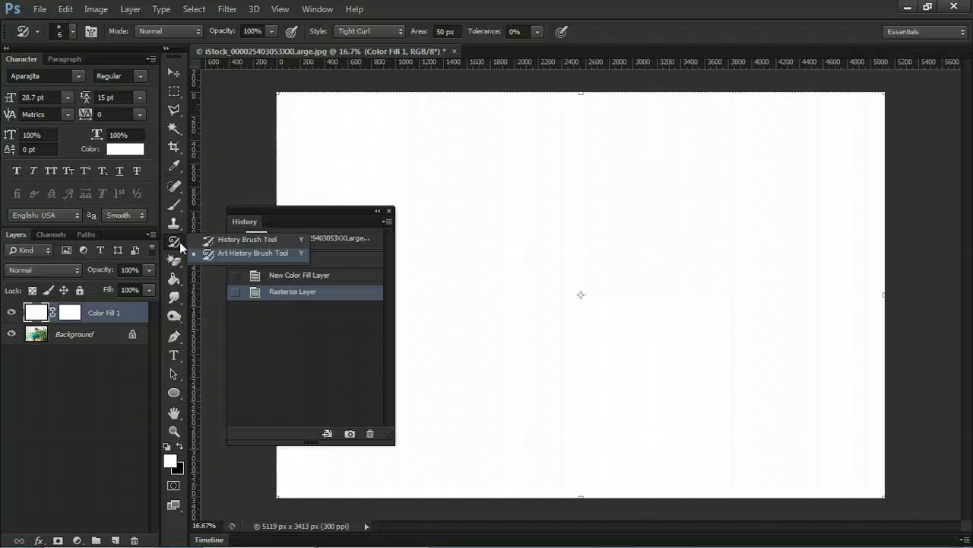
click(218, 255)
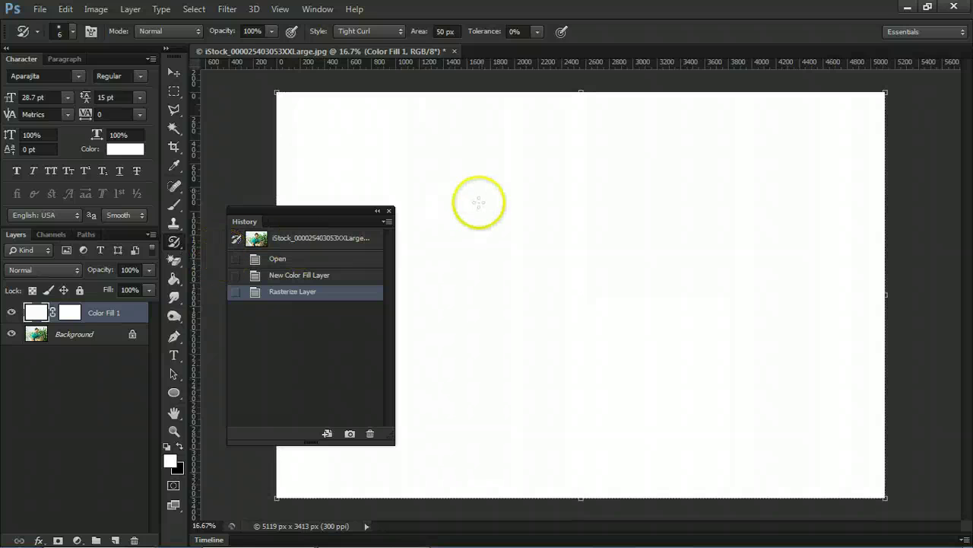
click(72, 31)
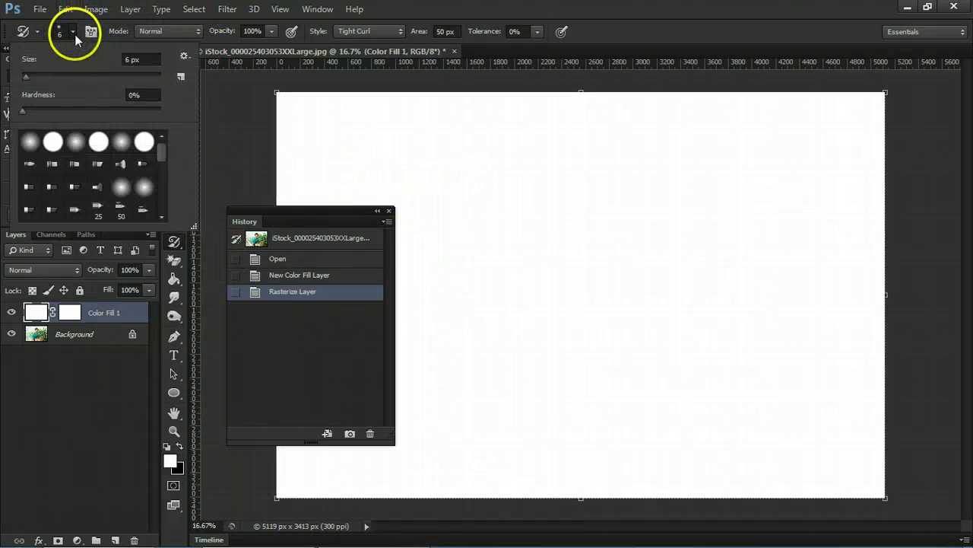
text(141)
key(Return)
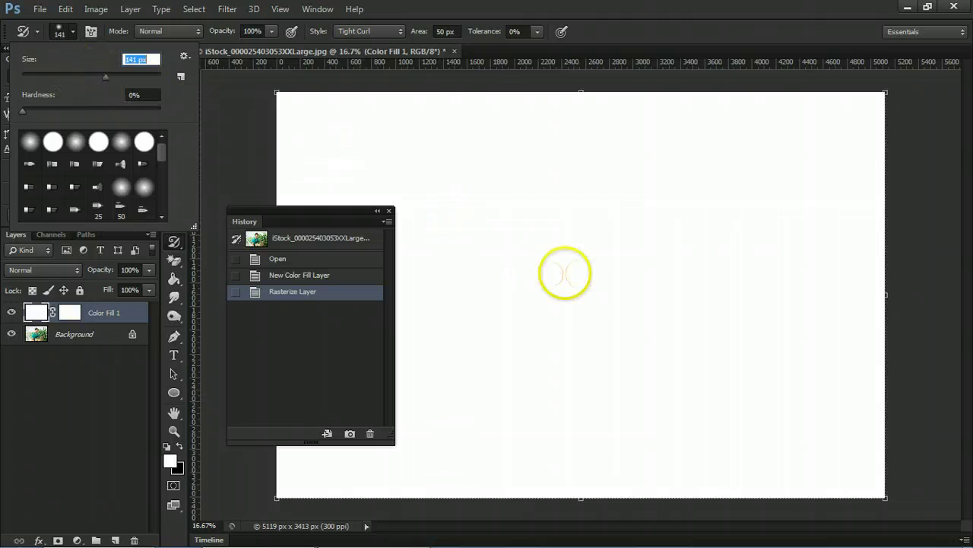
drag(561, 274, 414, 229)
drag(128, 78, 146, 76)
drag(22, 111, 27, 112)
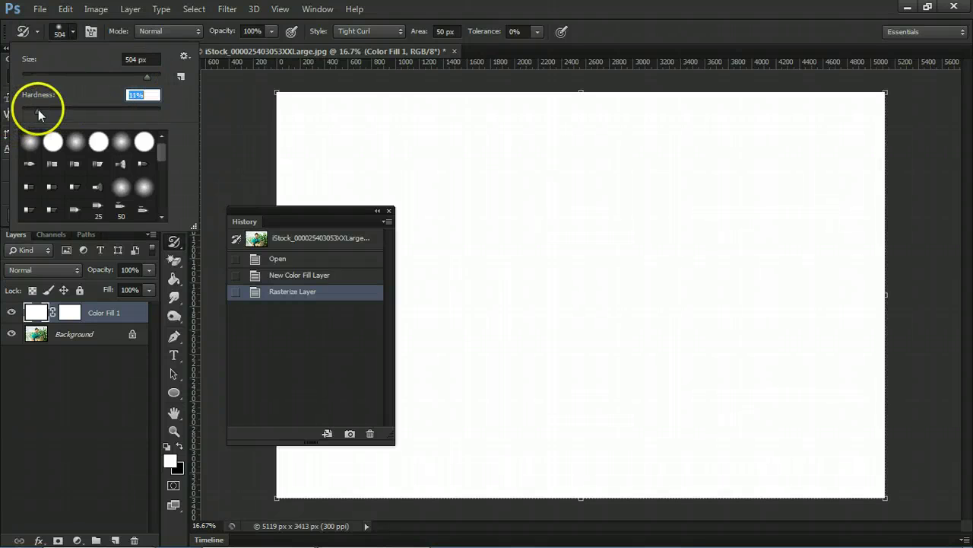
Set the stroke style to Loose Curl Long and move the History panel aside.
click(392, 32)
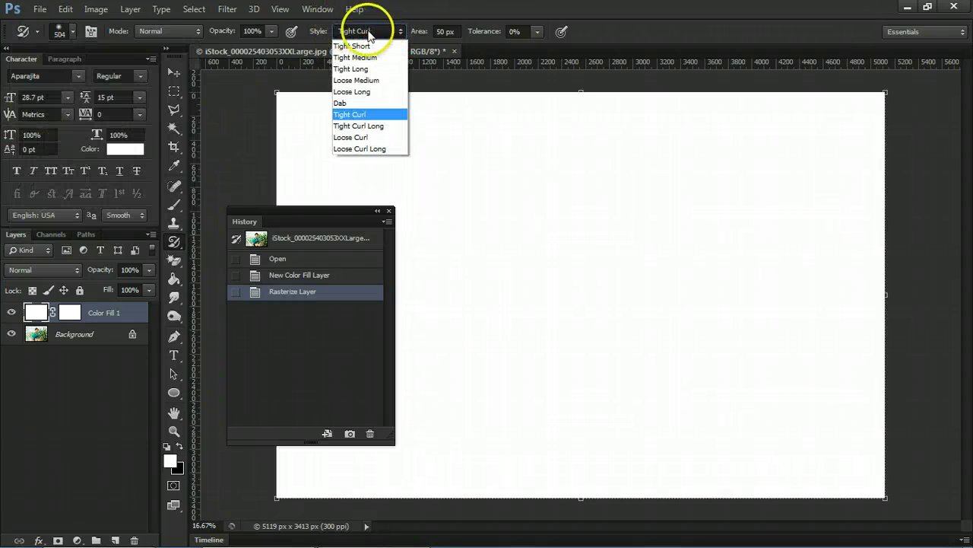
click(388, 149)
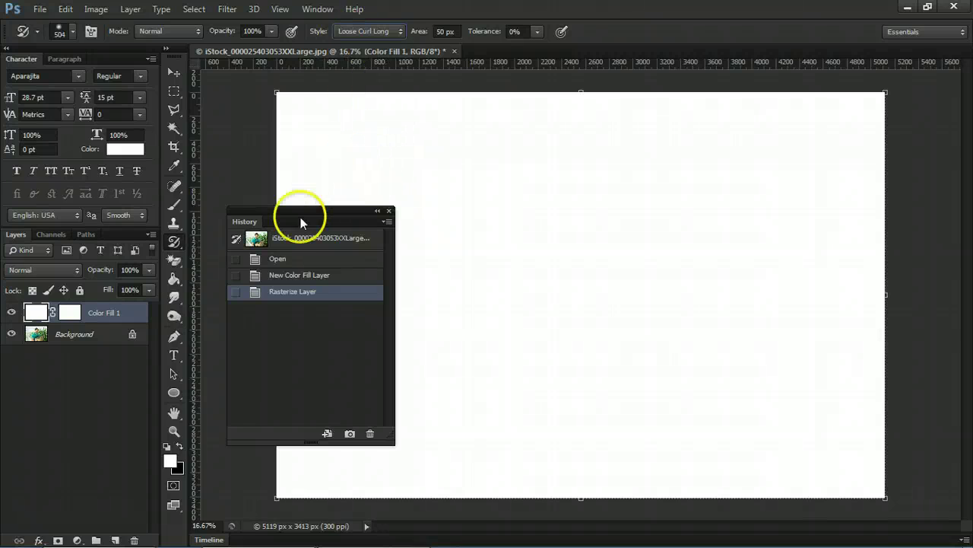
drag(299, 218, 102, 79)
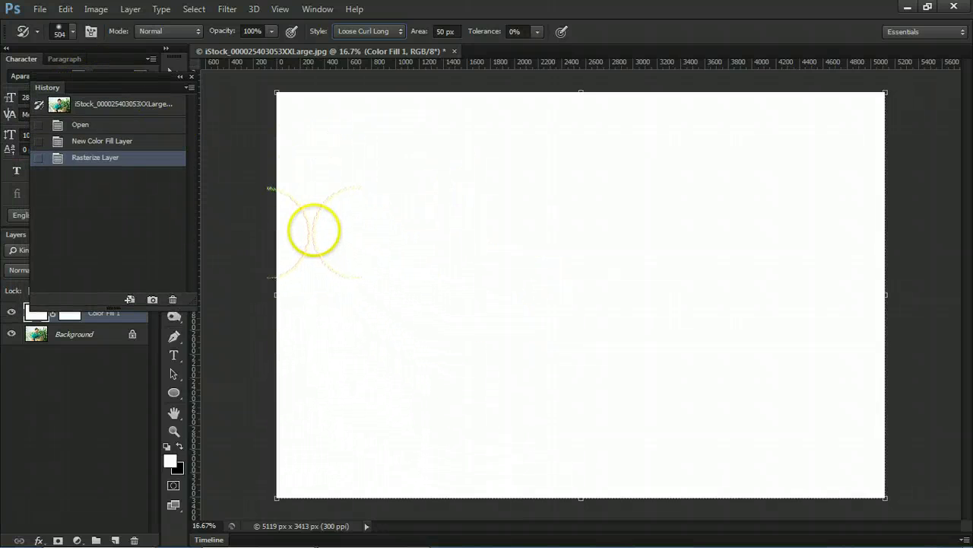
Paint large curl strokes over the white layer using the original photo's colours.
drag(561, 246, 410, 331)
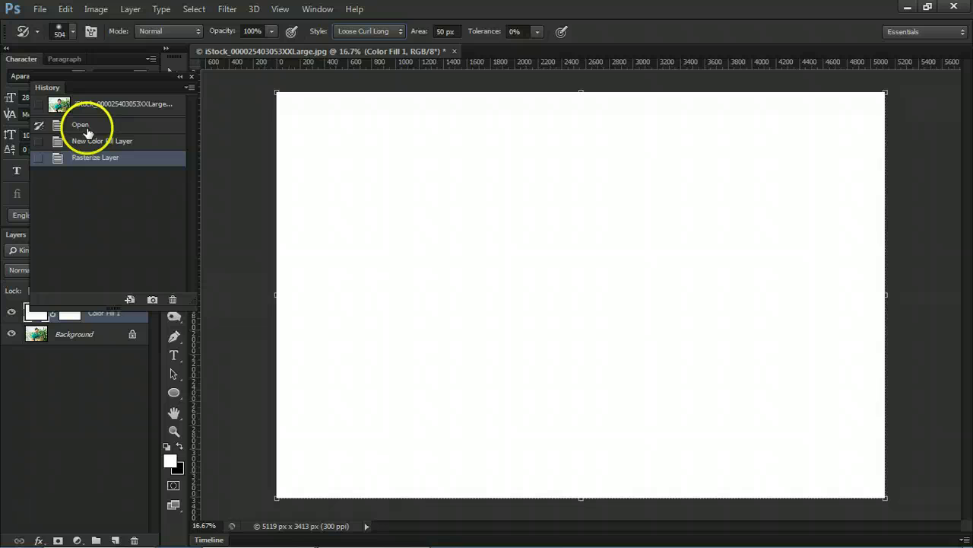
drag(393, 302, 574, 291)
mouse_move(617, 246)
mouse_down()
mouse_move(439, 338)
mouse_move(603, 296)
mouse_move(489, 423)
mouse_up()
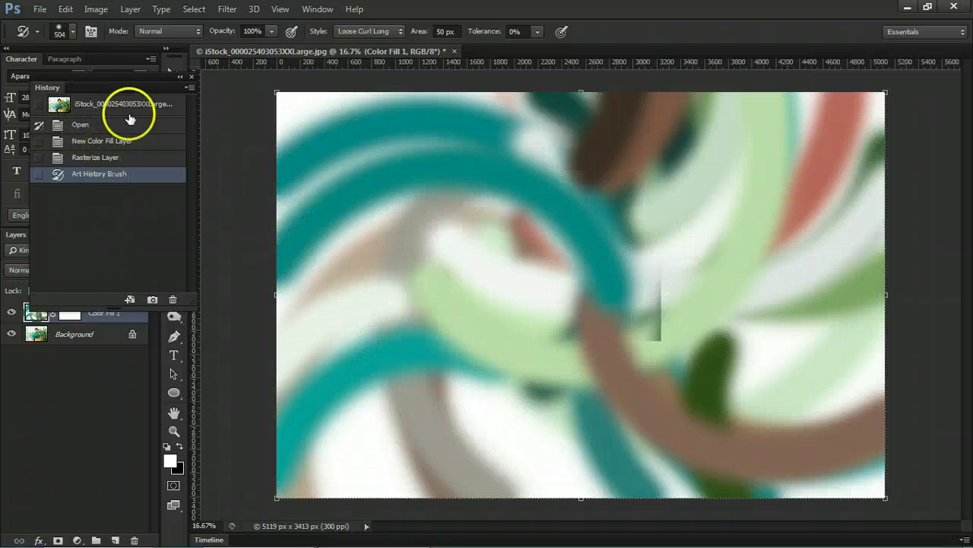
mouse_move(690, 297)
mouse_down()
mouse_move(587, 214)
mouse_move(428, 253)
mouse_move(528, 191)
mouse_up()
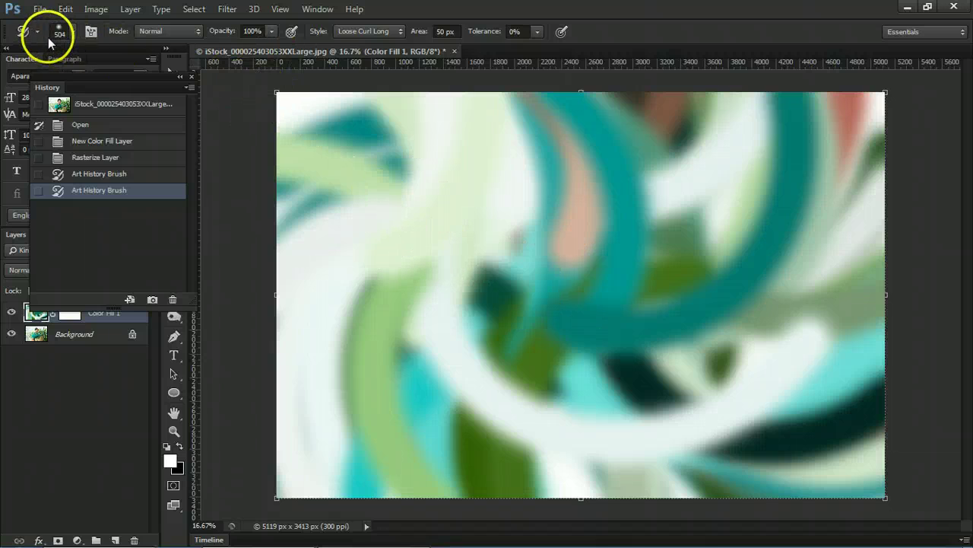
Paint another long curl stroke down the centre, then reduce the brush size.
click(73, 32)
mouse_move(552, 229)
mouse_down()
mouse_move(524, 298)
mouse_move(587, 321)
mouse_move(582, 283)
mouse_move(591, 278)
mouse_move(582, 278)
mouse_move(610, 305)
mouse_move(702, 254)
mouse_move(619, 396)
mouse_move(617, 276)
mouse_move(563, 333)
mouse_up()
key(bracketleft)
key(bracketleft)
key(bracketleft)
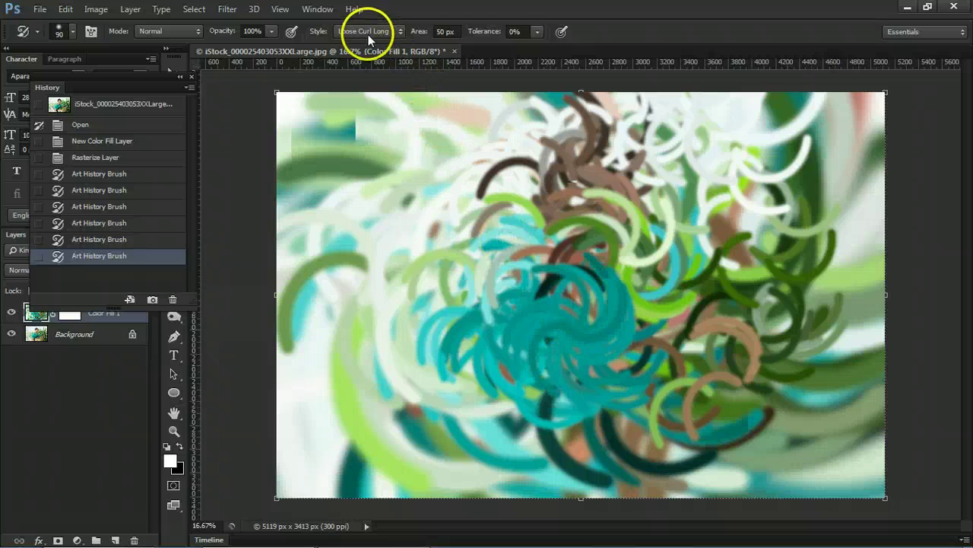
Switch to the Loose Curl style and paint loose curls over the image centre.
click(373, 32)
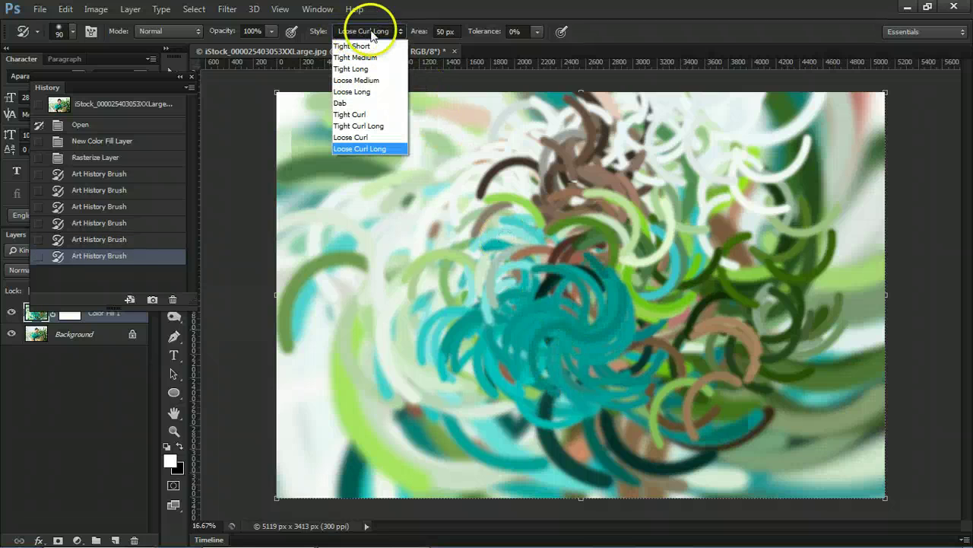
click(382, 138)
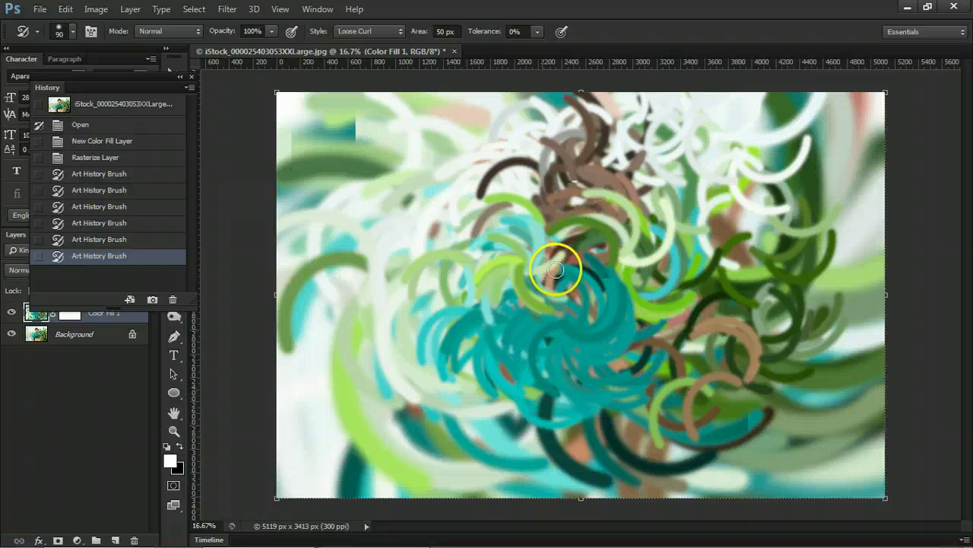
drag(516, 282, 601, 256)
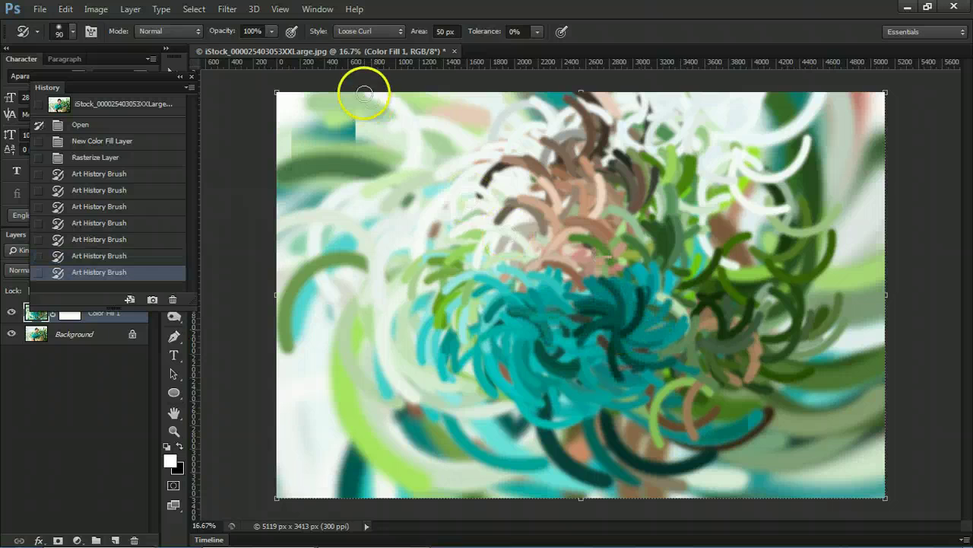
Paint Tight Curl Long strokes with a smaller brush over the head, face and neck.
click(358, 35)
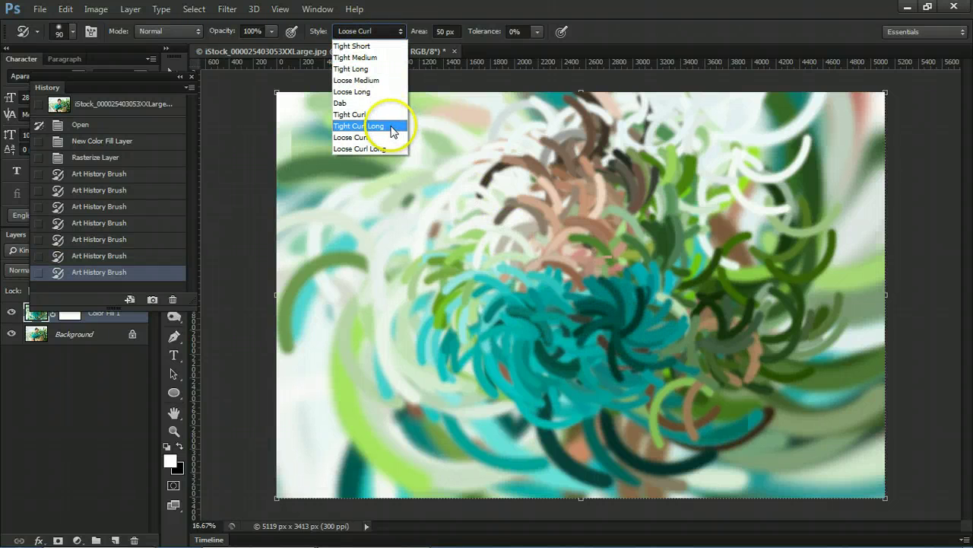
click(394, 131)
mouse_move(578, 240)
mouse_down()
mouse_move(561, 284)
mouse_move(662, 360)
mouse_move(498, 289)
mouse_move(652, 291)
mouse_up()
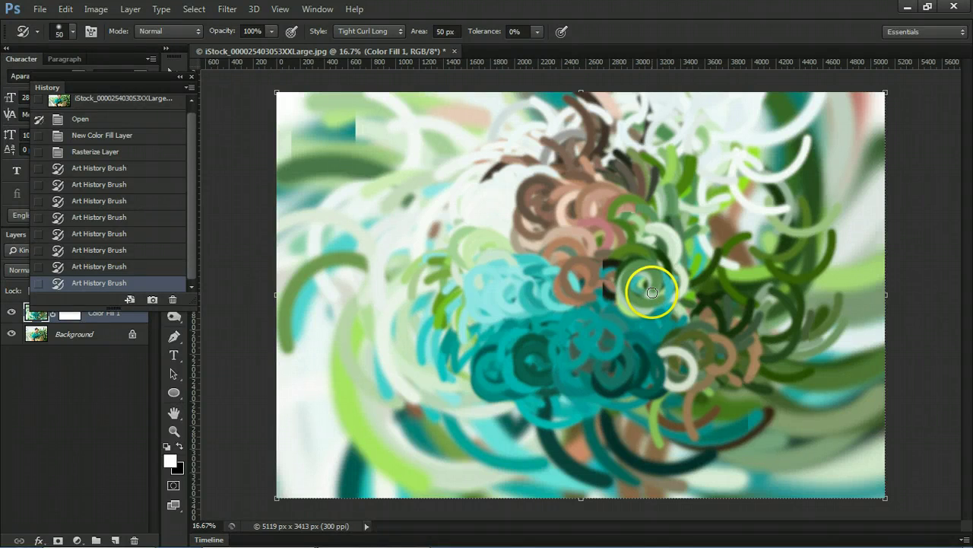
mouse_move(608, 263)
mouse_down()
mouse_move(646, 246)
mouse_move(588, 261)
mouse_move(581, 221)
mouse_move(554, 206)
mouse_move(605, 166)
mouse_move(624, 286)
mouse_move(588, 281)
mouse_move(613, 130)
mouse_move(642, 248)
mouse_move(609, 247)
mouse_move(595, 278)
mouse_up()
key(bracketleft)
mouse_move(563, 239)
mouse_down()
mouse_move(591, 254)
mouse_move(634, 210)
mouse_move(619, 243)
mouse_move(505, 301)
mouse_move(555, 280)
mouse_move(605, 290)
mouse_up()
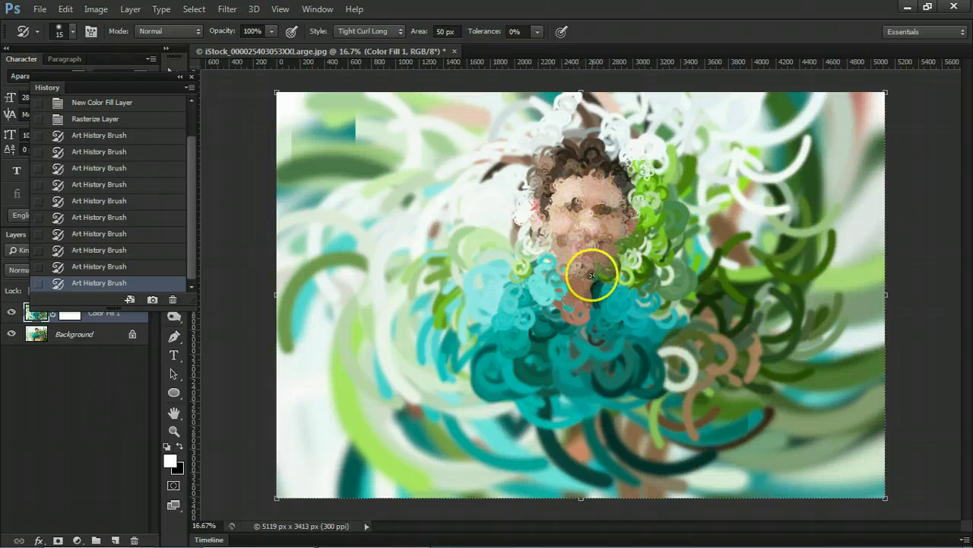
drag(616, 259, 600, 287)
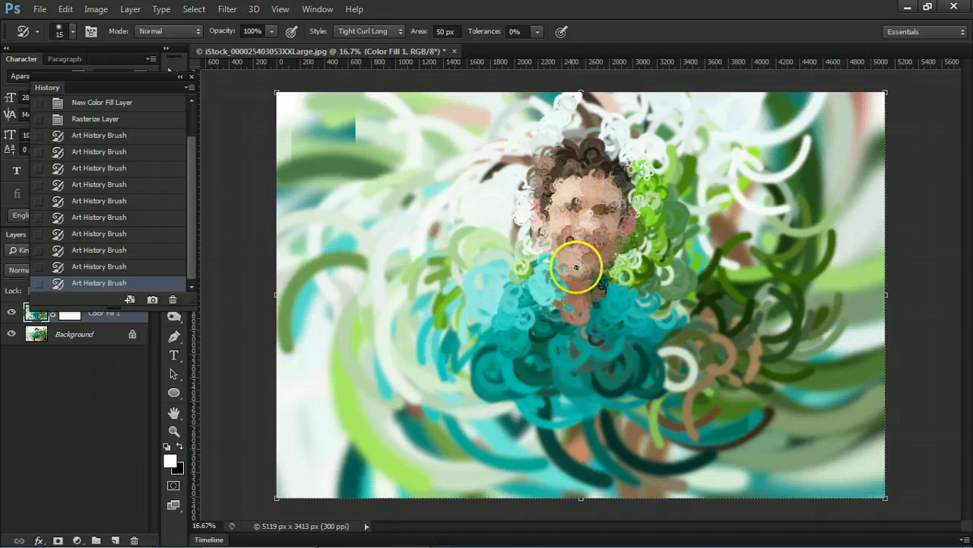
mouse_move(550, 264)
mouse_down()
mouse_move(591, 282)
mouse_move(626, 246)
mouse_move(614, 324)
mouse_move(598, 272)
mouse_move(609, 258)
mouse_move(567, 246)
mouse_up()
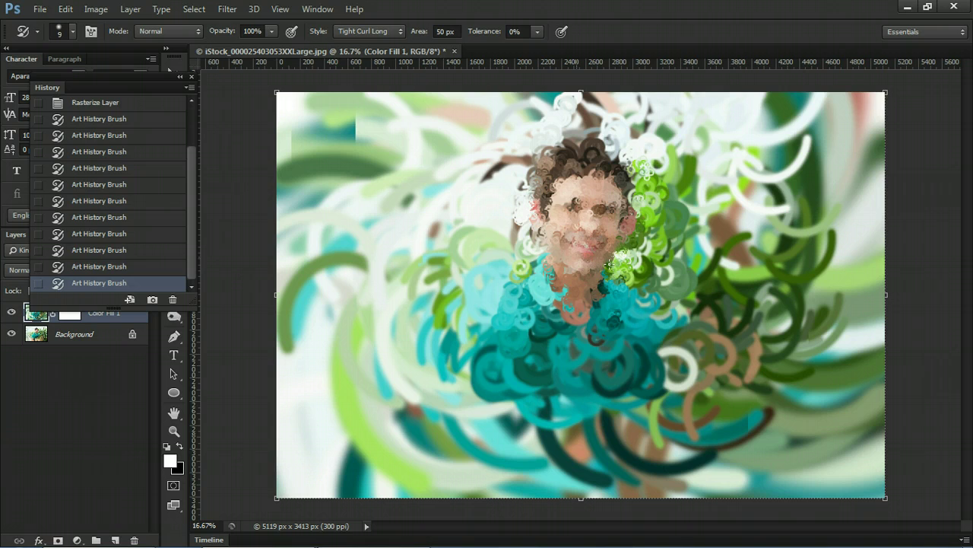
Repaint the forehead and face down to the mouth with Tight Curl strokes.
click(354, 32)
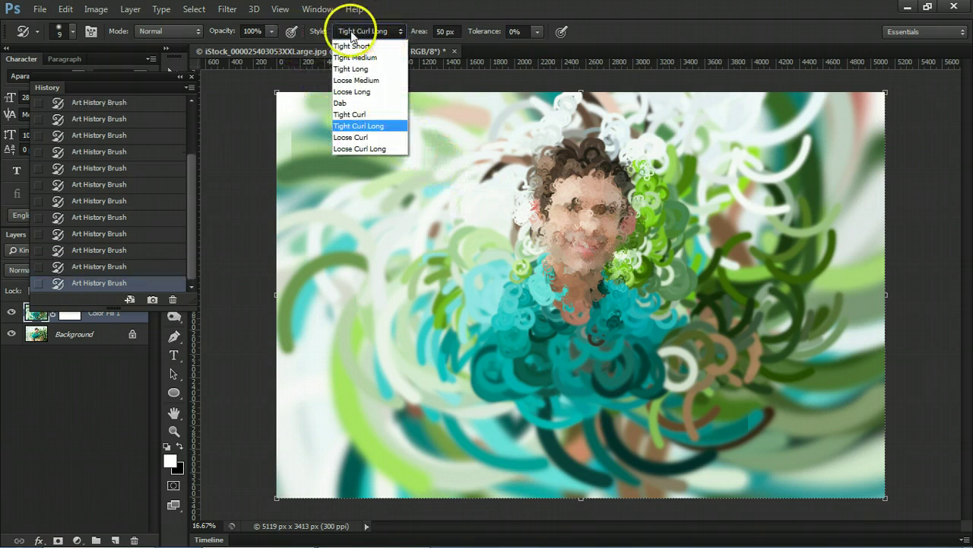
click(384, 114)
mouse_move(578, 235)
mouse_down()
mouse_move(548, 209)
mouse_move(552, 222)
mouse_up()
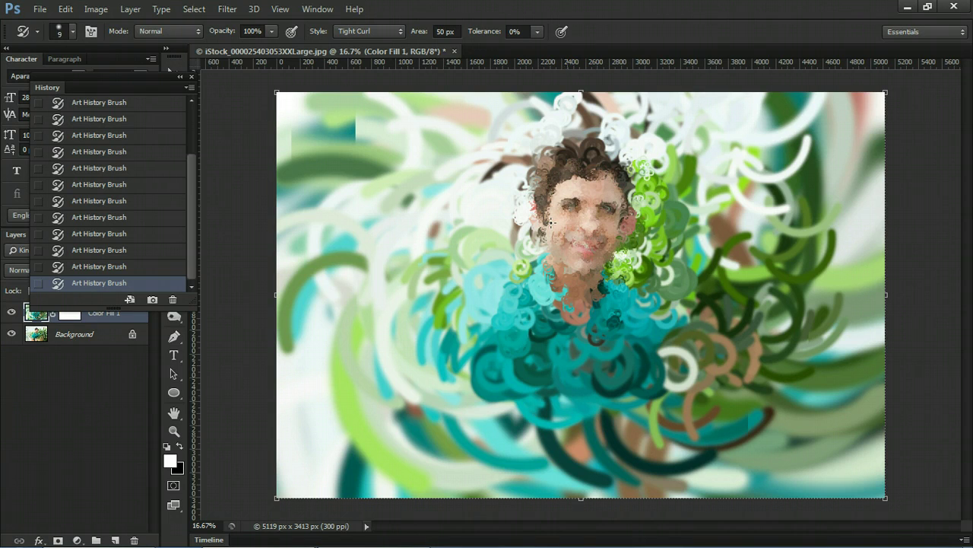
mouse_move(574, 221)
mouse_down()
mouse_move(583, 217)
mouse_move(597, 261)
mouse_move(581, 253)
mouse_up()
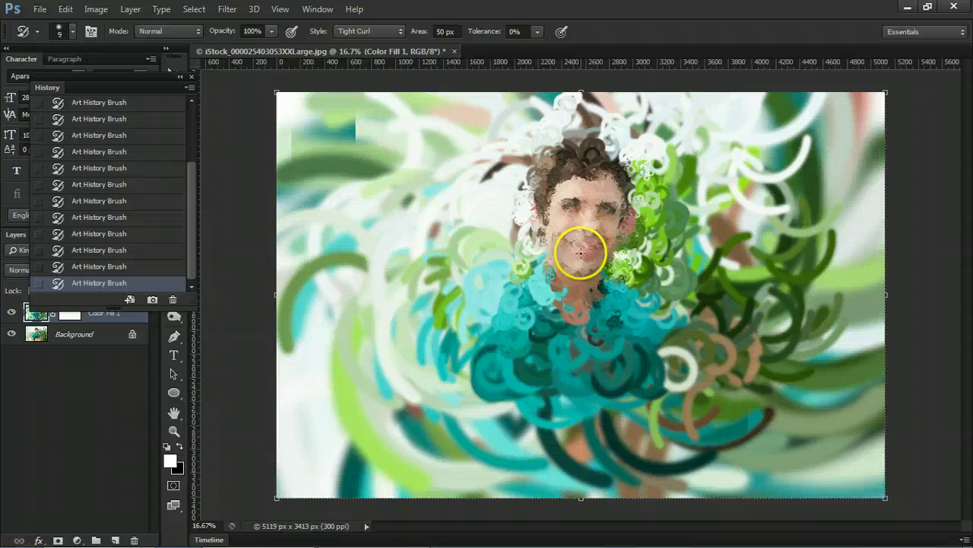
Switch to the Dab style and repaint the eye area and right of the face.
click(353, 31)
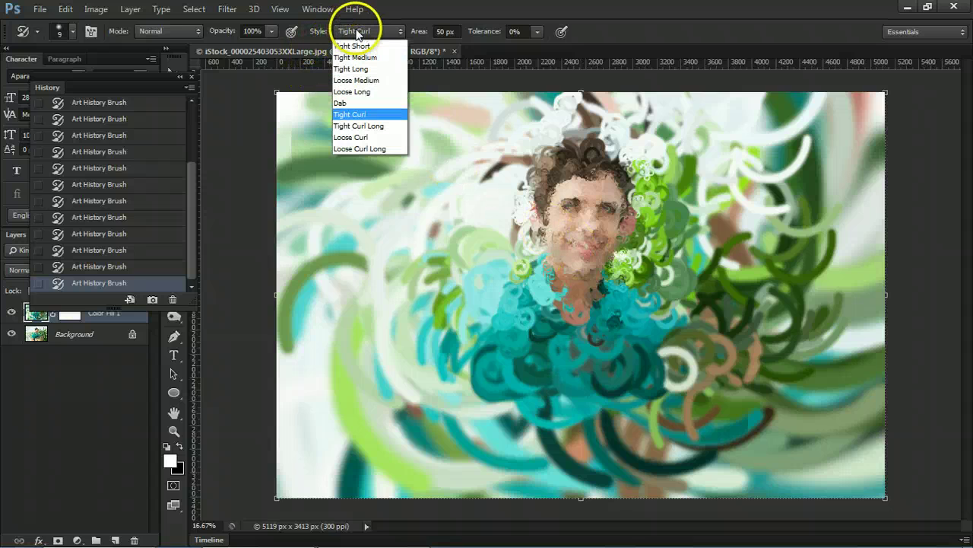
click(390, 103)
drag(579, 204, 566, 212)
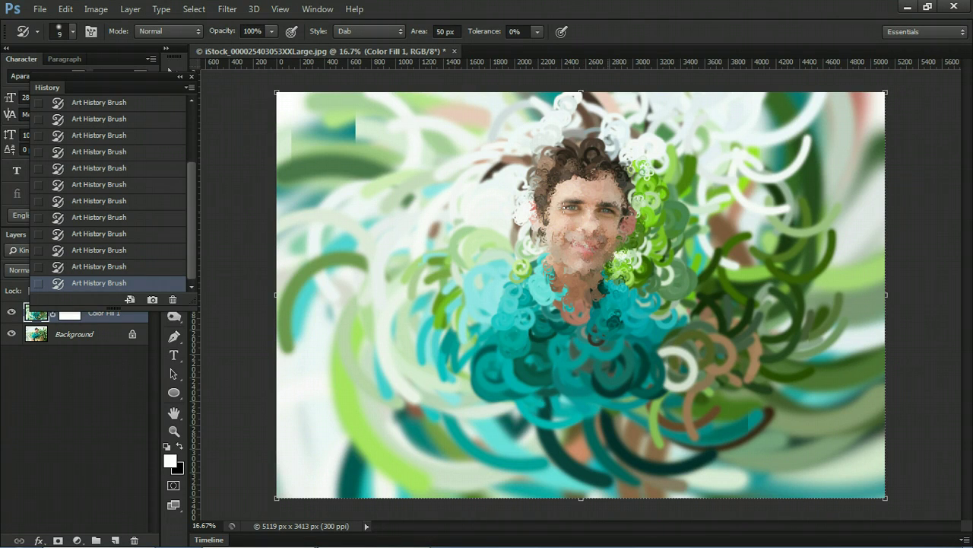
drag(602, 202, 626, 215)
Undo the last stroke and repaint around the eyes with a 60 px Dab brush.
click(67, 9)
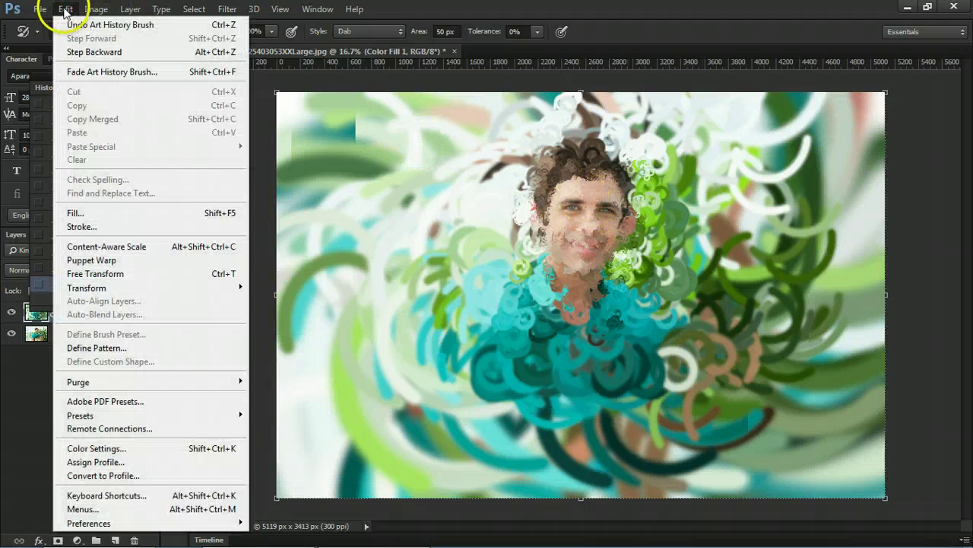
click(95, 52)
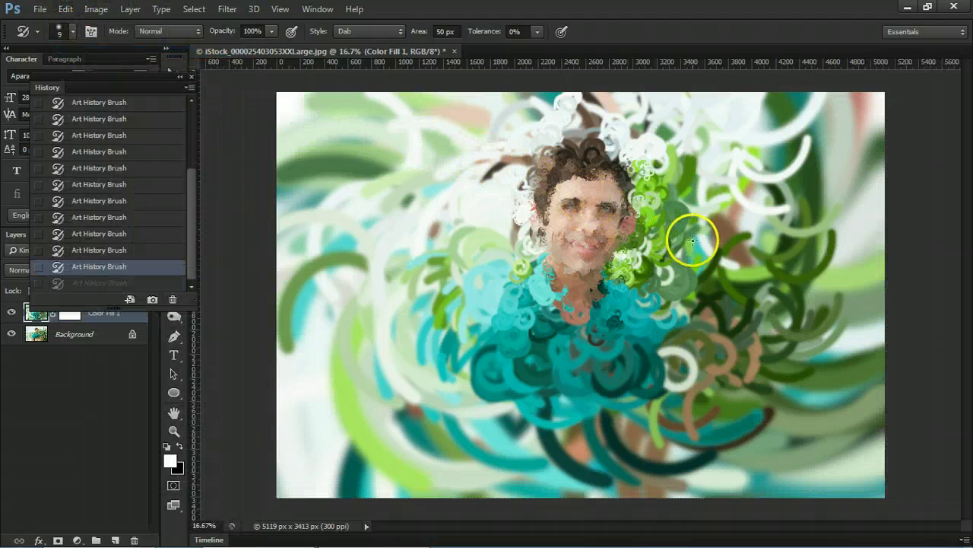
key(bracketright)
key(bracketright)
key(bracketright)
key(bracketright)
key(bracketright)
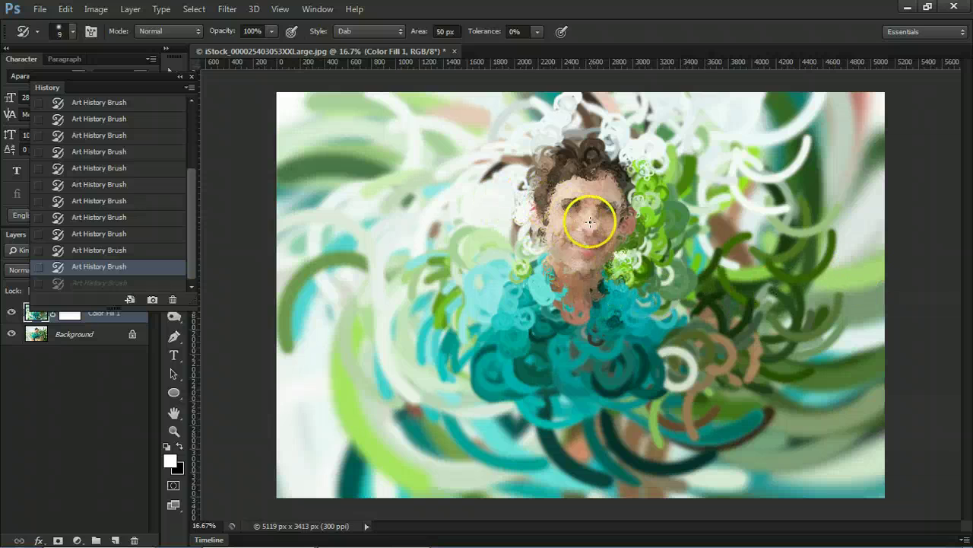
key(bracketright)
key(bracketright)
key(bracketright)
key(bracketright)
key(bracketright)
key(bracketright)
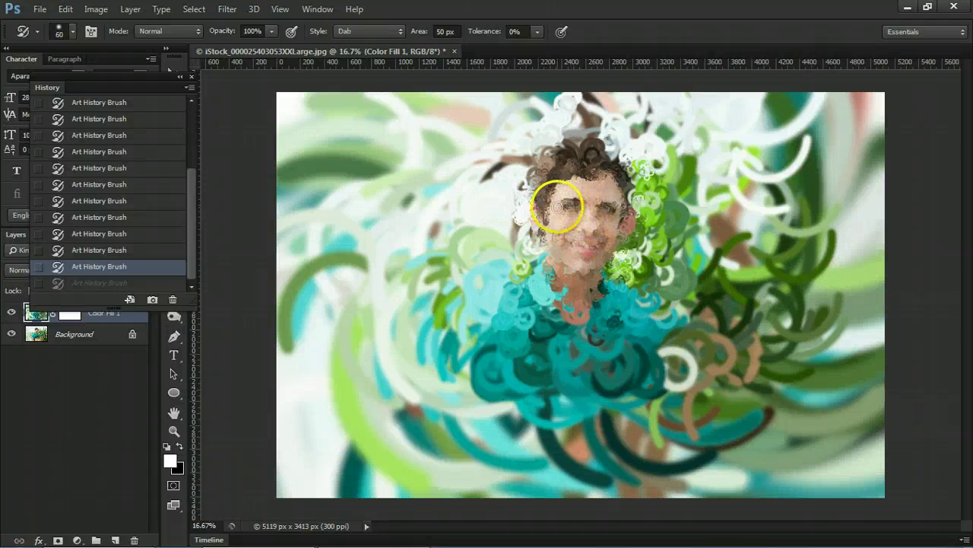
mouse_move(565, 207)
mouse_down()
mouse_move(598, 206)
mouse_move(587, 209)
mouse_up()
Shrink the brush to about 20 px and repaint the eyes with small dabs.
key(bracketleft)
key(bracketleft)
key(bracketleft)
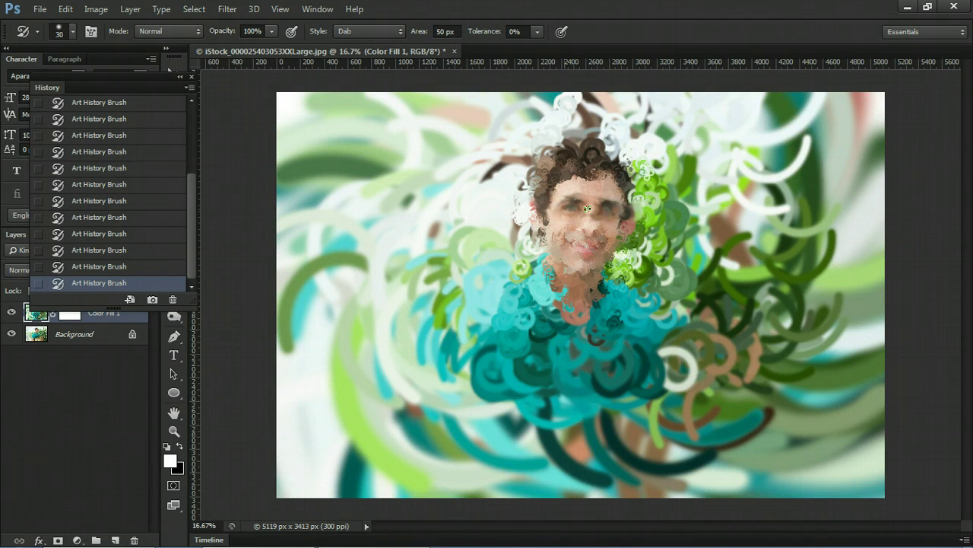
key(bracketleft)
mouse_move(588, 208)
mouse_down()
mouse_move(580, 206)
mouse_move(615, 211)
mouse_move(598, 206)
mouse_move(613, 216)
mouse_move(582, 247)
mouse_move(599, 235)
mouse_move(583, 241)
mouse_move(590, 246)
mouse_move(370, 179)
mouse_up()
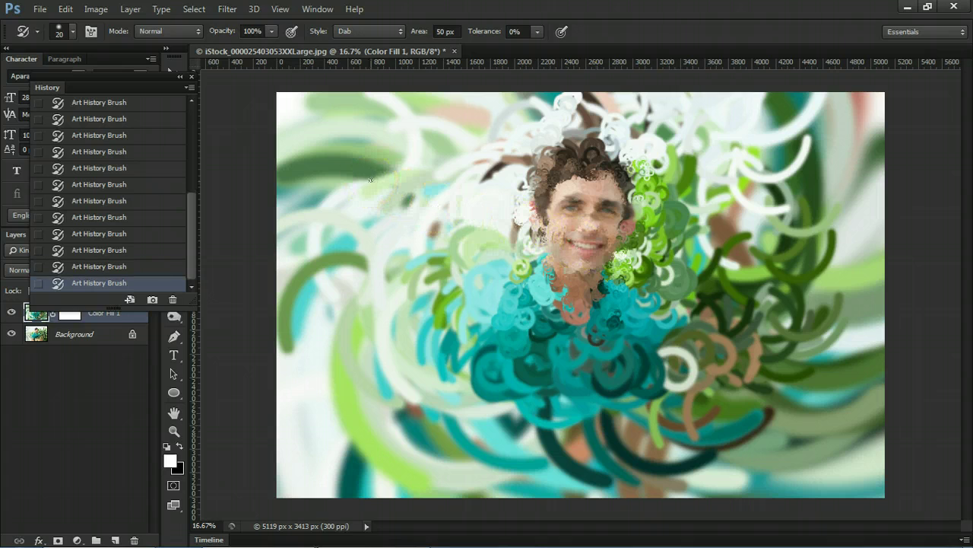
Add small Dab strokes below the chin, right of the face, in the hair and on the teal chest.
drag(583, 276, 586, 274)
click(635, 245)
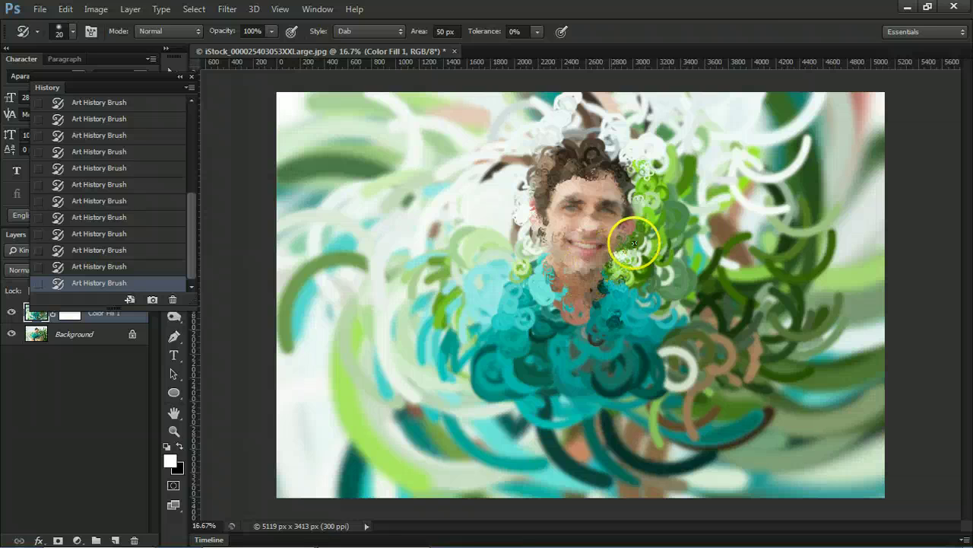
click(562, 152)
click(565, 338)
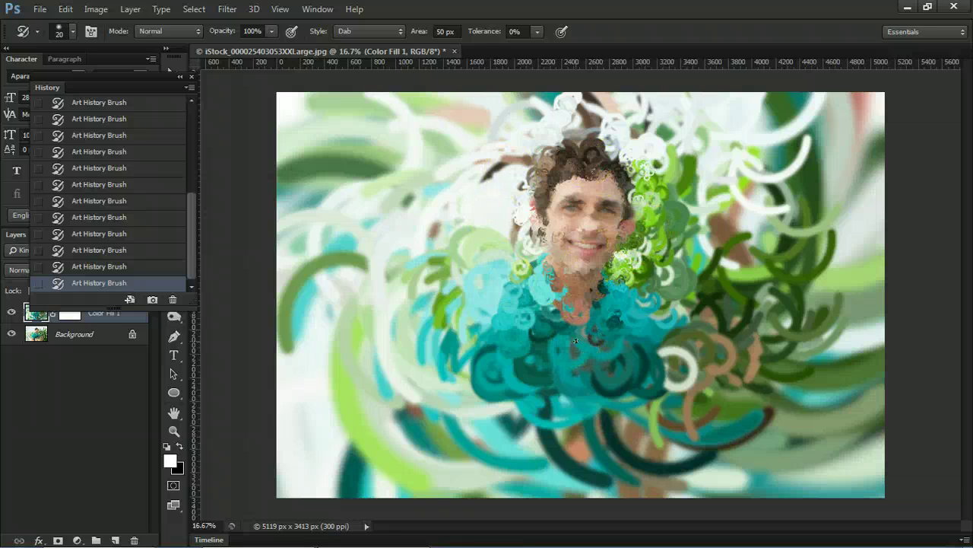